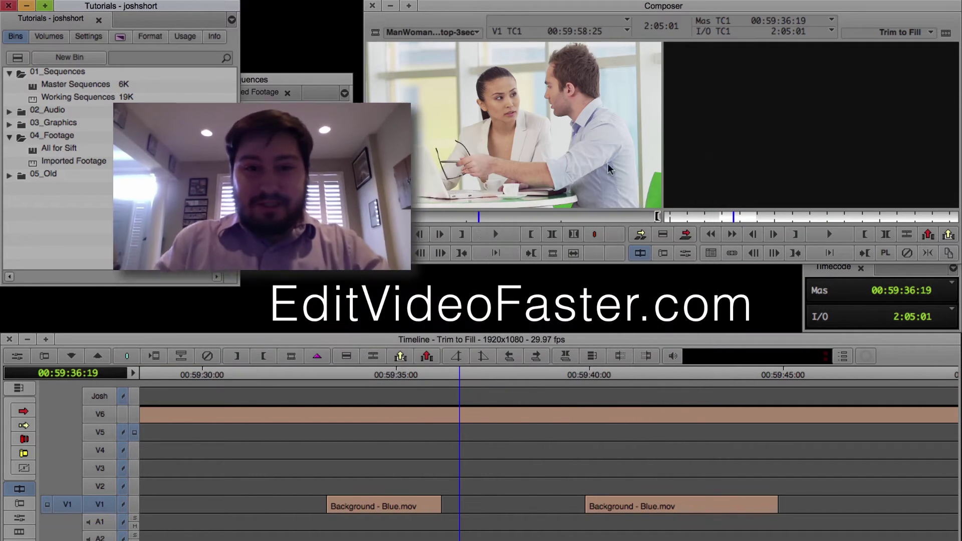
Step: Mark the gap between the two Background - Blue.mov clips on V1 and try to overwrite it with the ManWomanAtLaptop-3sec source clip
left_click(424, 195)
left_click_drag(379, 221, 556, 215)
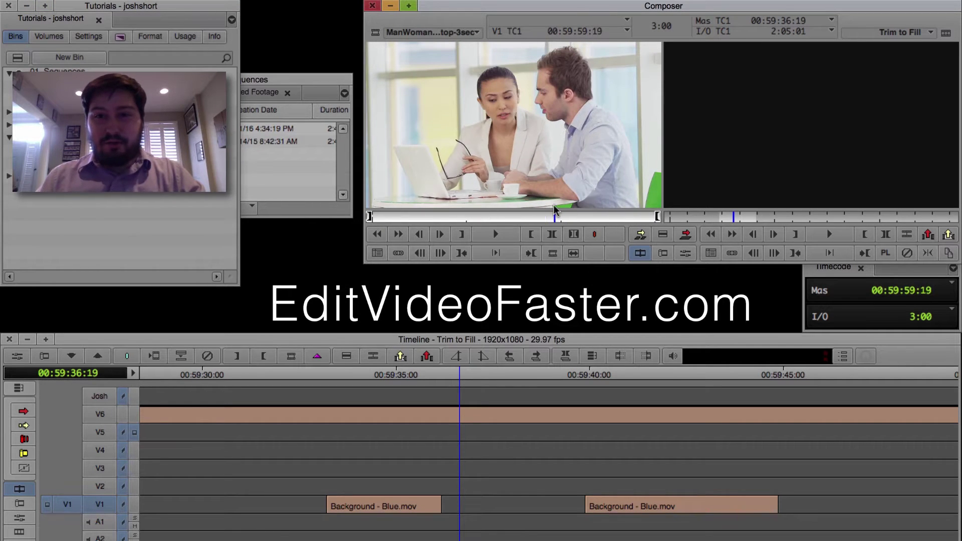
left_click(484, 539)
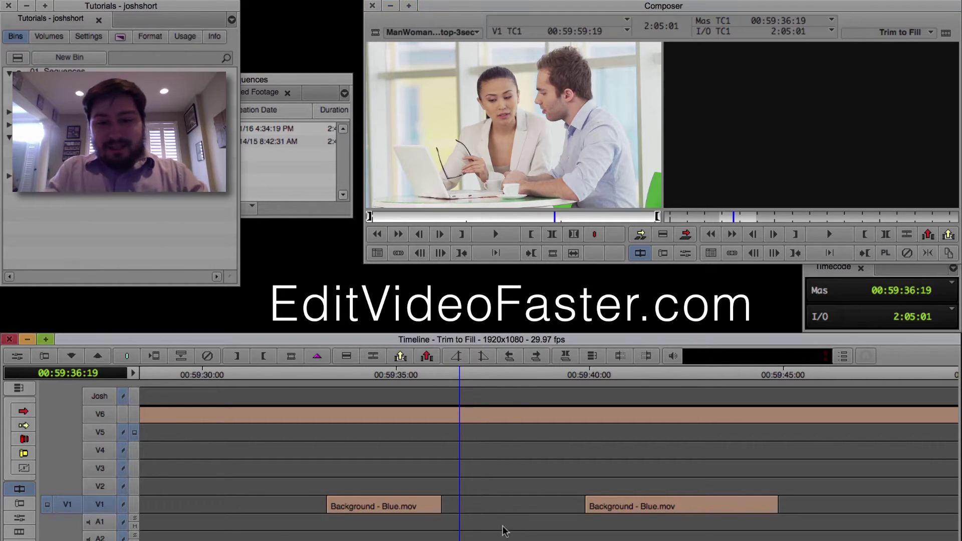
mouse_move(502, 531)
left_mouse_down()
mouse_move(486, 522)
mouse_move(522, 522)
mouse_move(499, 522)
left_mouse_up()
key("t")
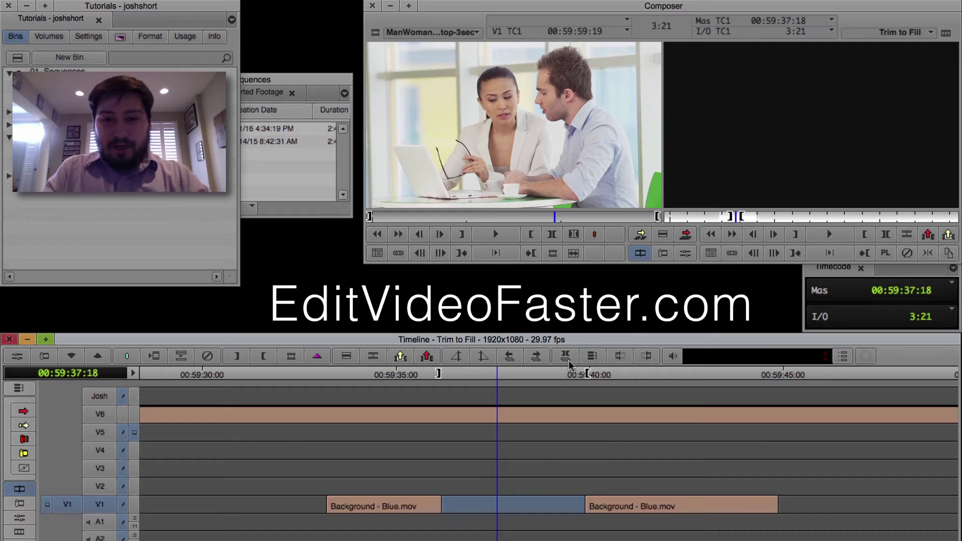
key("b")
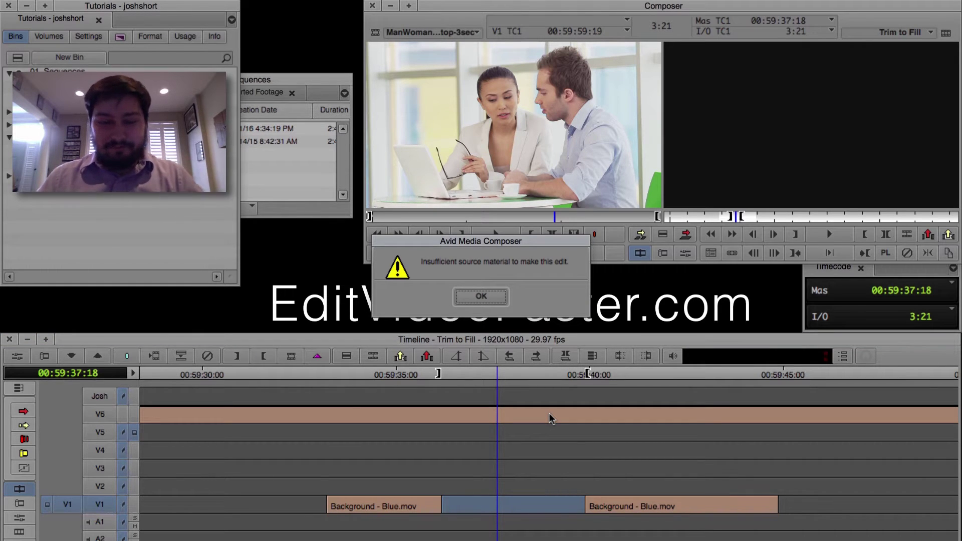
left_click(481, 297)
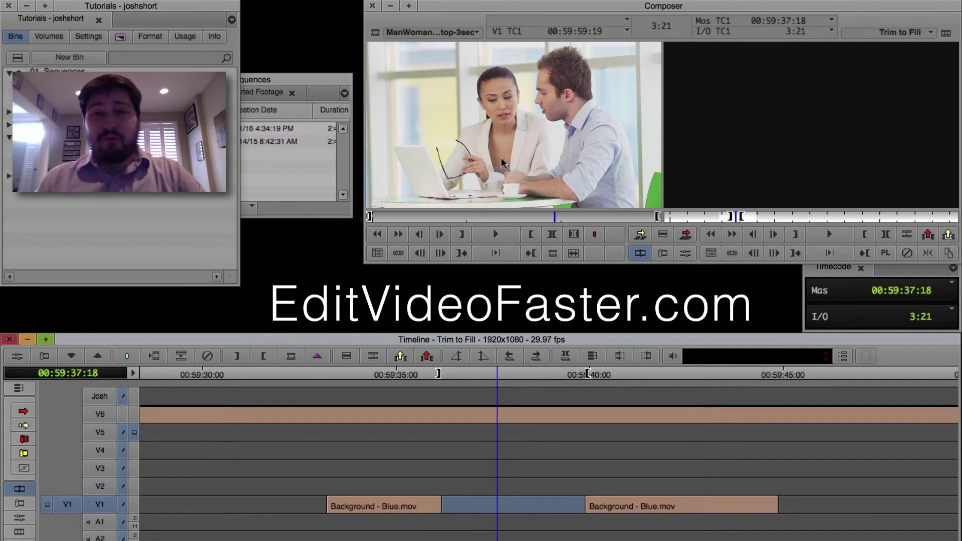
Step: Clear the sequence's out mark and overwrite ManWomanAtLaptop-3sec onto V1 from the start of the gap
left_click_drag(498, 506, 513, 504)
key("d")
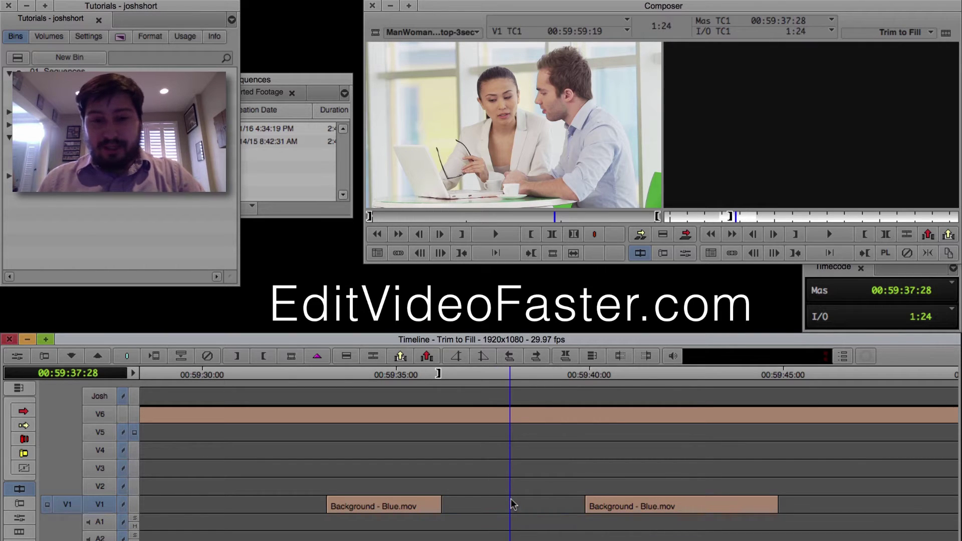
key("b")
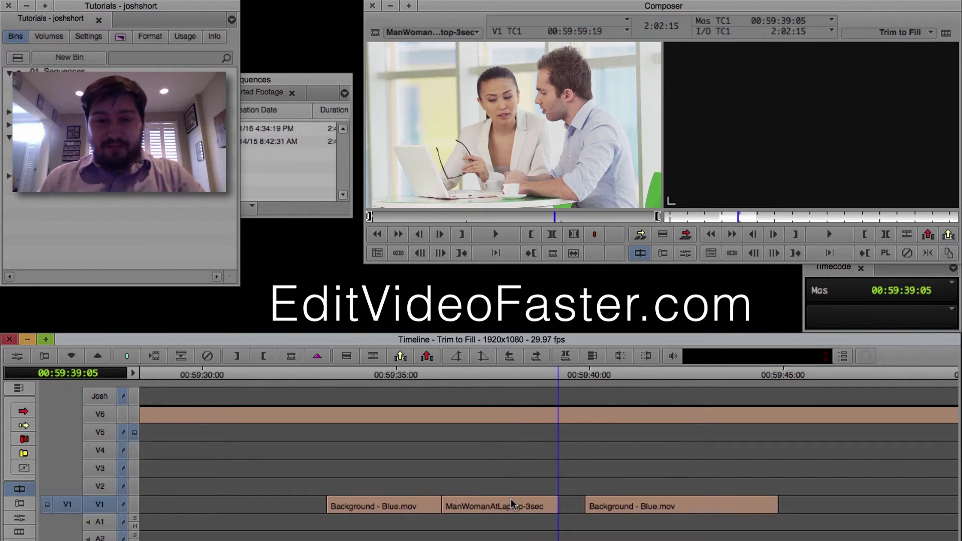
Step: Apply the Trim To Fill timewarp effect from the Effect Palette to the ManWomanAtLaptop-3sec clip on V1
left_click(486, 506)
left_click_drag(486, 506, 557, 513)
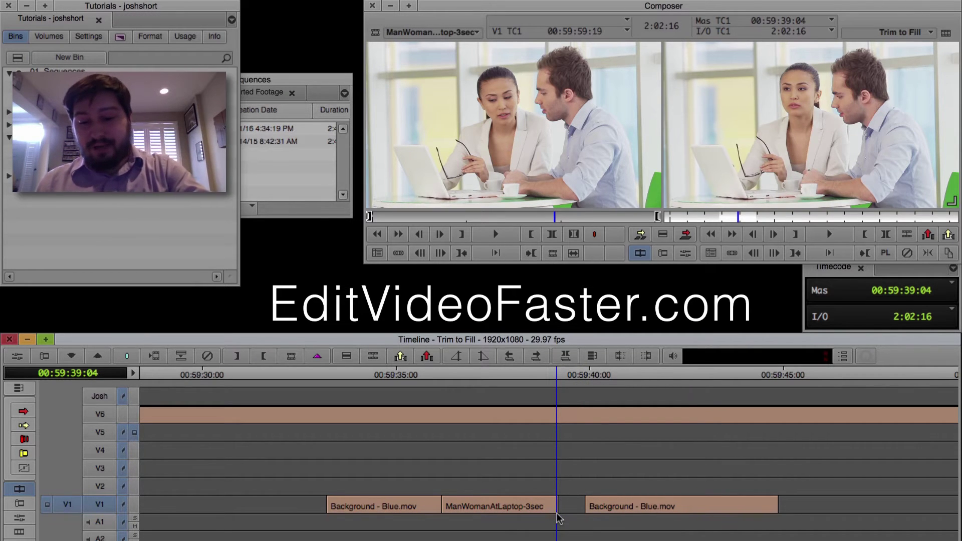
key("ctrl+8")
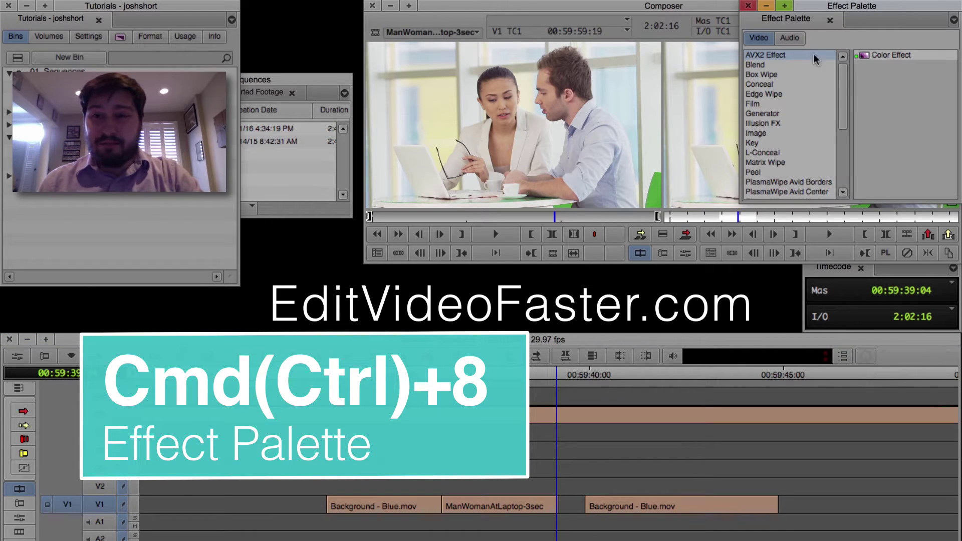
left_click_drag(840, 95, 842, 167)
left_click(781, 184)
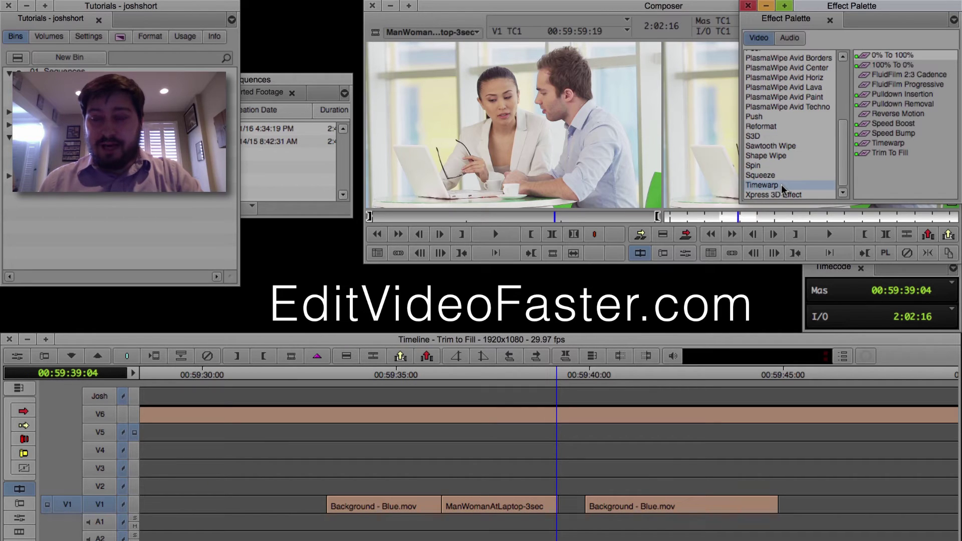
left_click(922, 143)
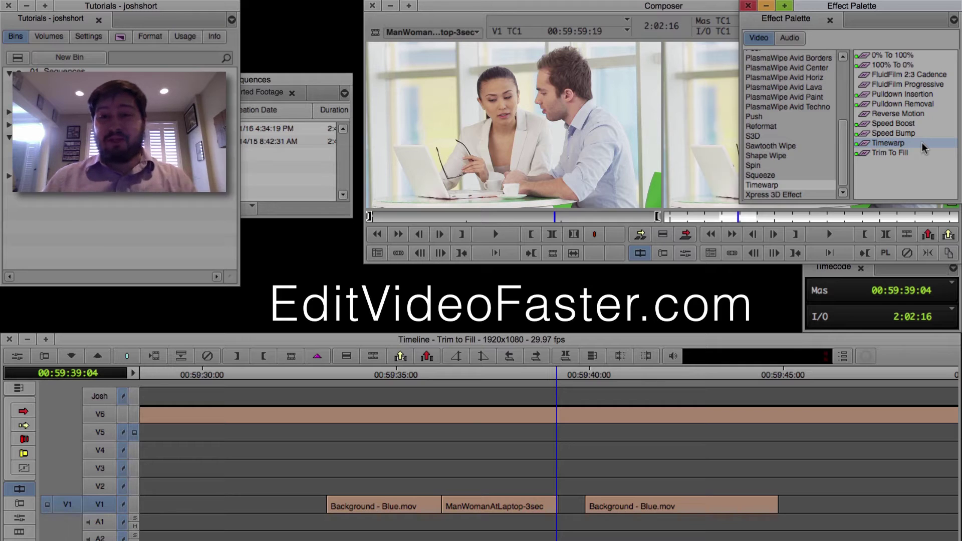
left_click(918, 155)
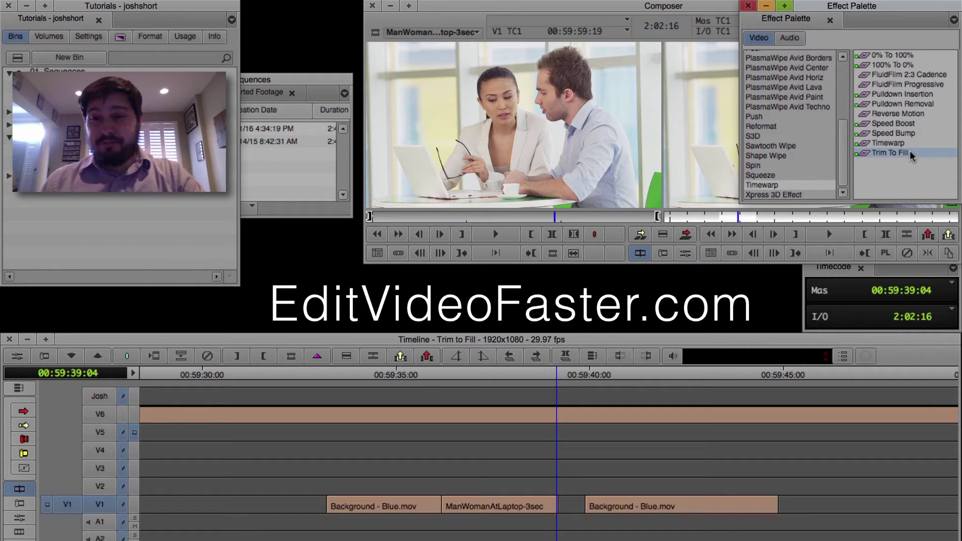
left_click_drag(910, 151, 520, 505)
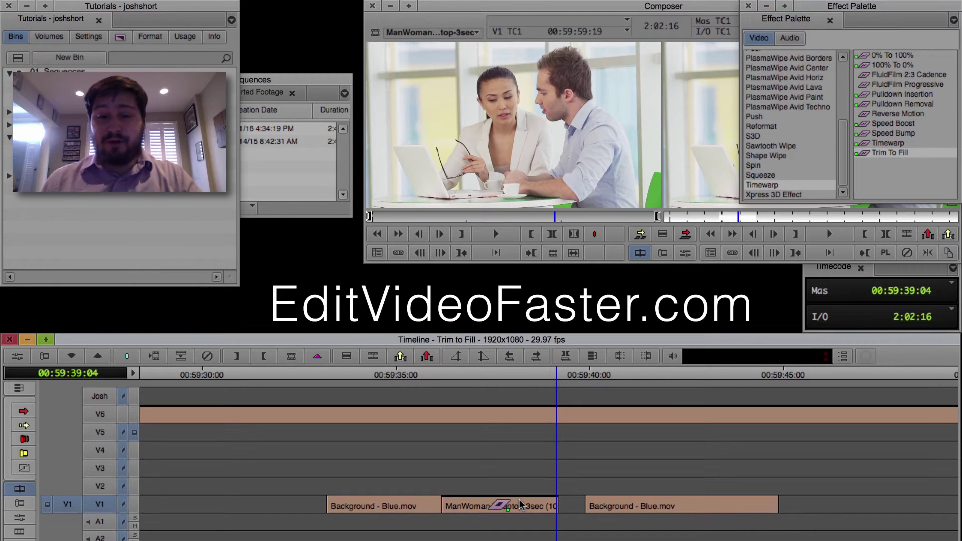
left_click(749, 6)
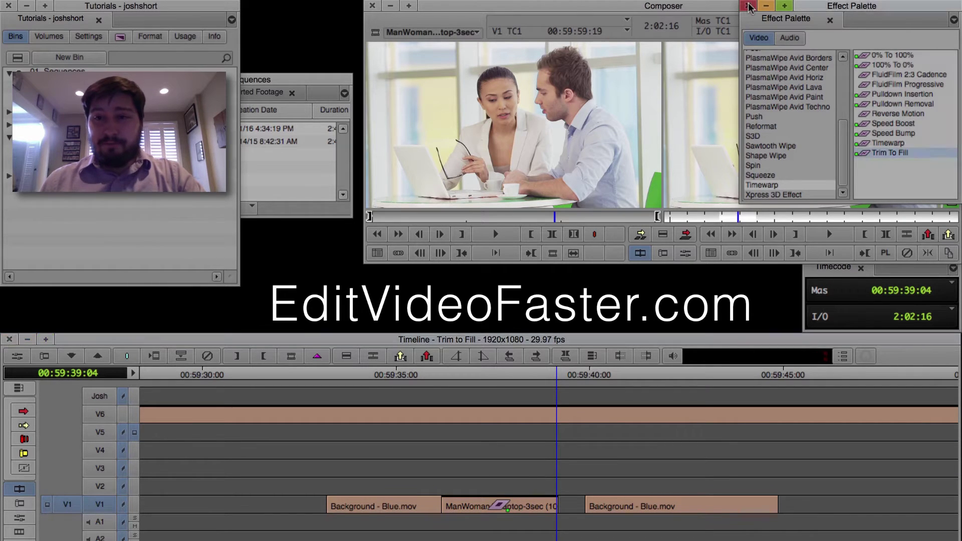
Step: Trim the end of ManWomanAtLaptop-3sec 21 frames later to meet the second Background - Blue.mov clip
left_click_drag(524, 522, 549, 512)
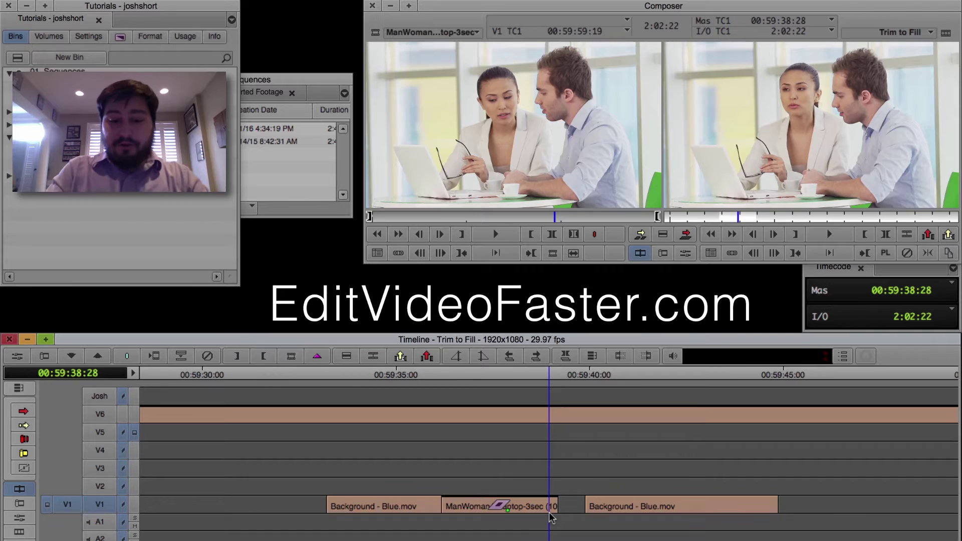
key("s")
key("ctrl+8")
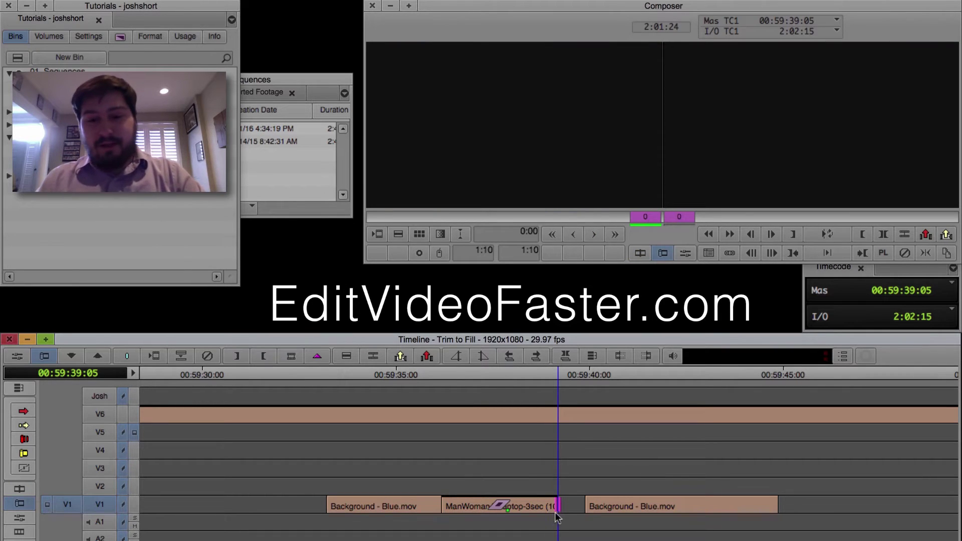
left_click_drag(554, 509, 593, 509)
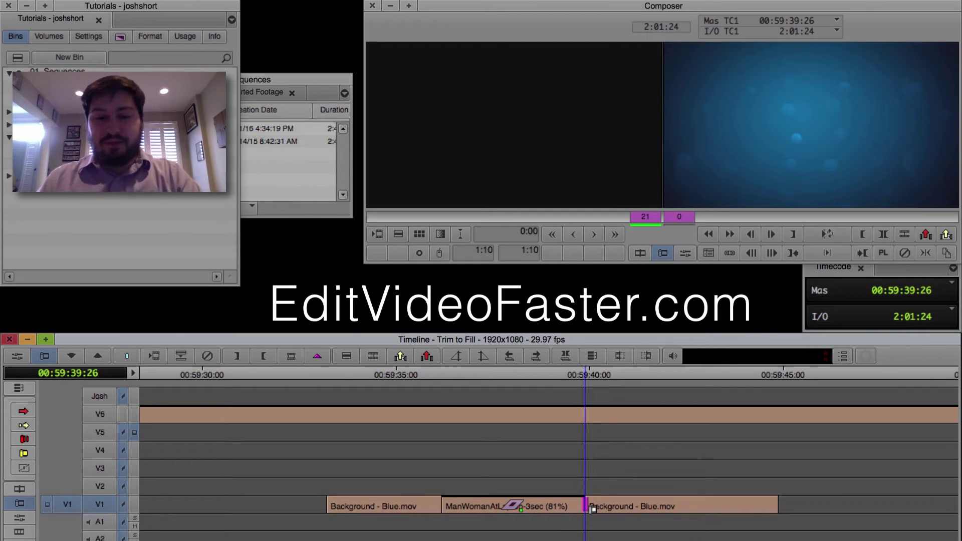
key("Escape")
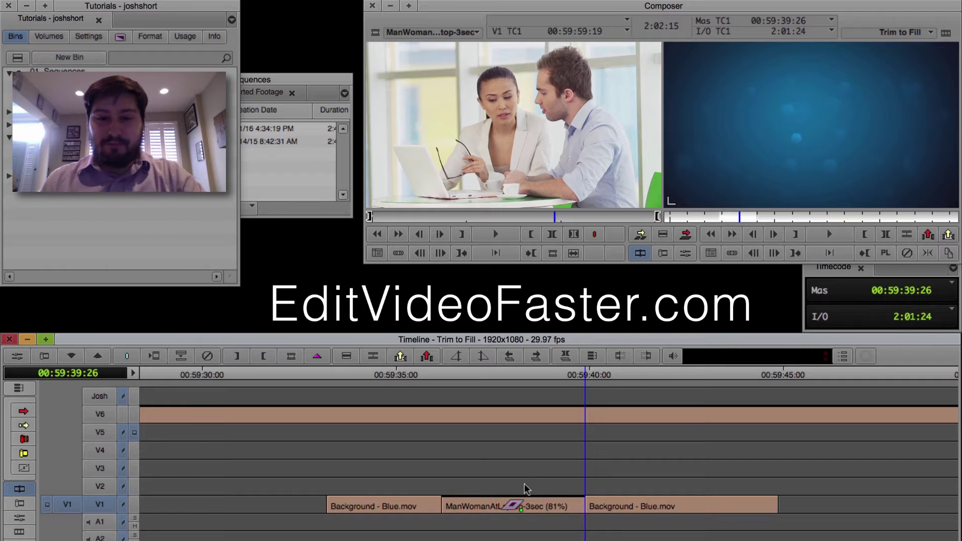
Step: Play the retimed clip in the sequence and then the original source clip to compare their speeds
left_click_drag(516, 501, 445, 505)
key("space")
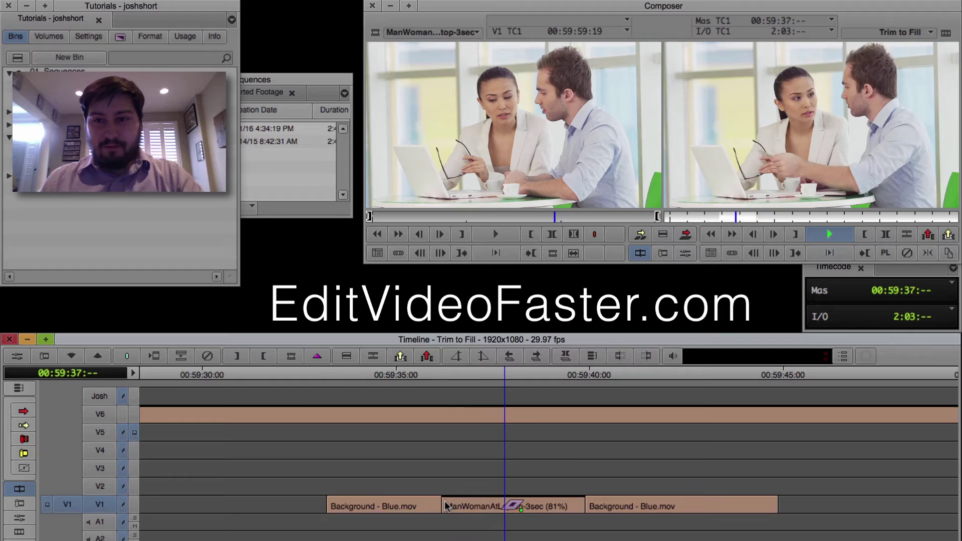
key("space")
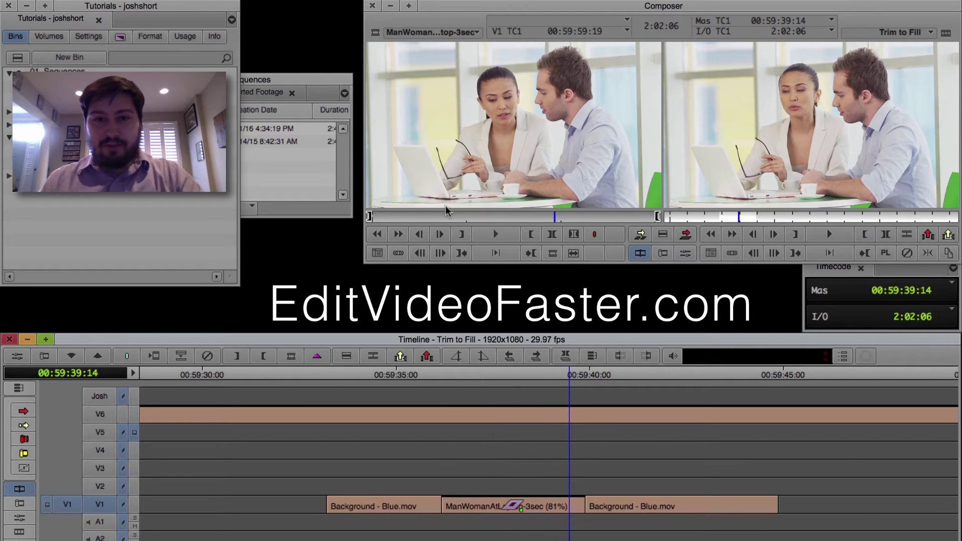
left_click(371, 217)
key("space")
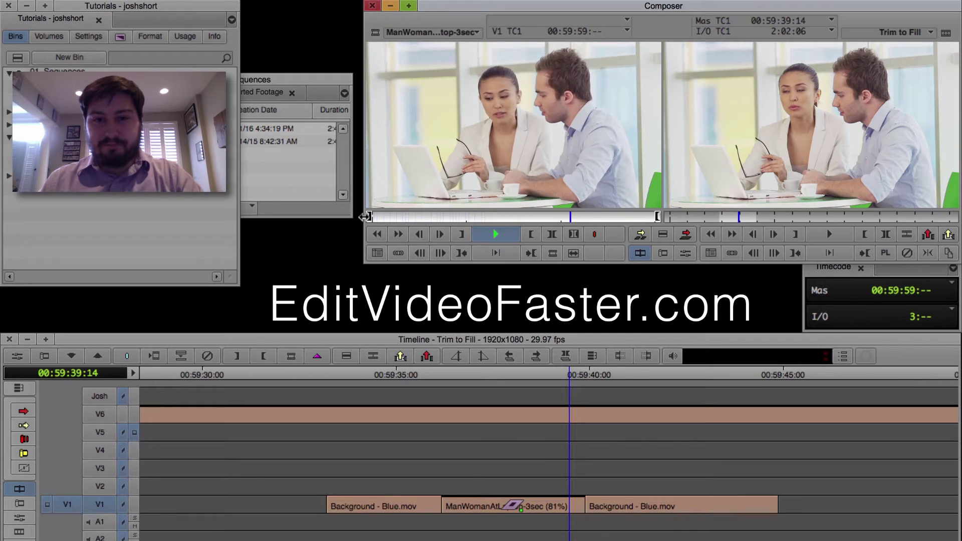
key("space")
Step: Open the retimed clip in the Motion Effect Editor and set its timewarp rendering type to FluidMotion
left_click(534, 506)
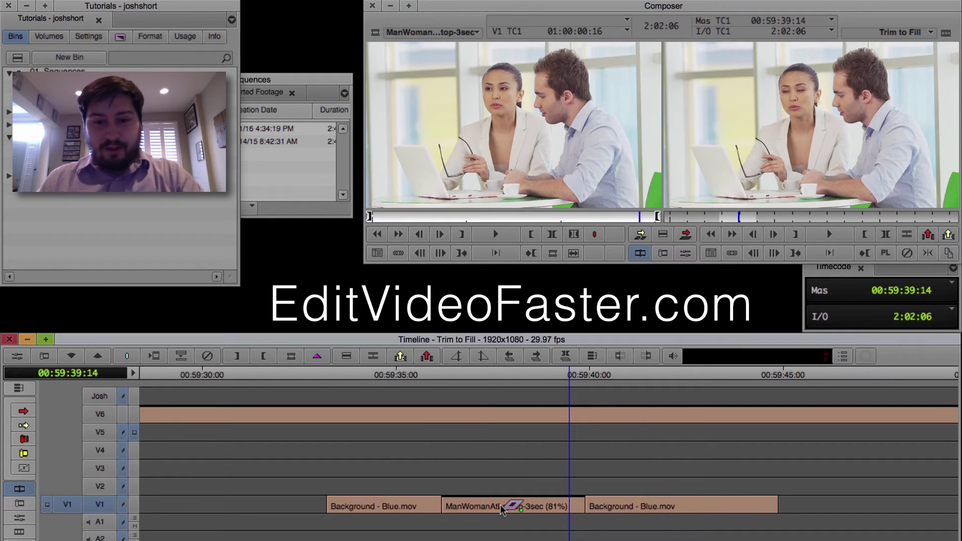
left_click(487, 509)
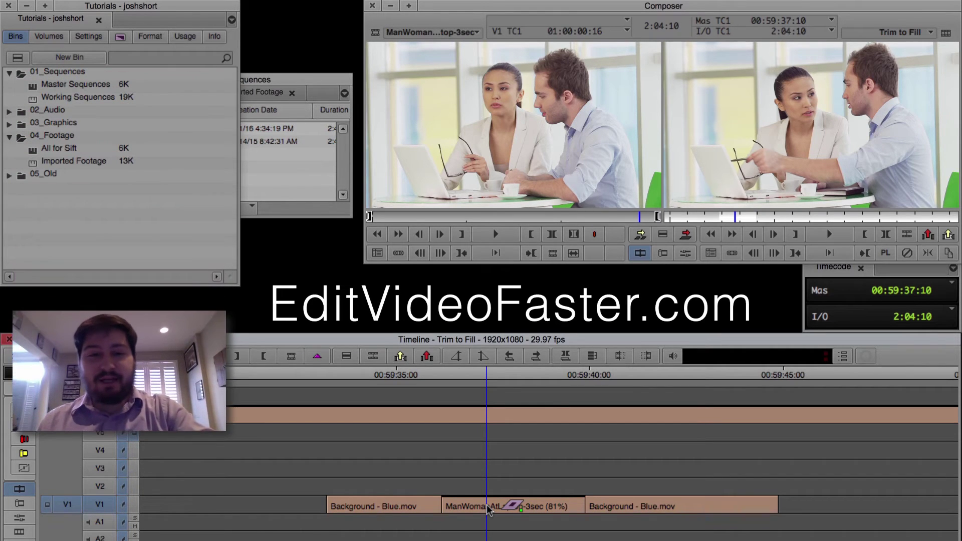
key("F8")
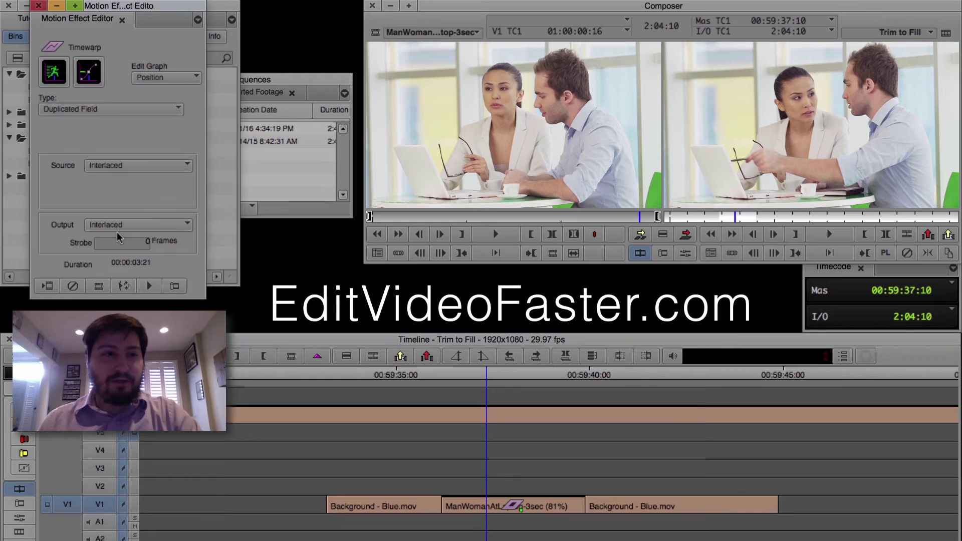
left_click_drag(118, 7, 245, 7)
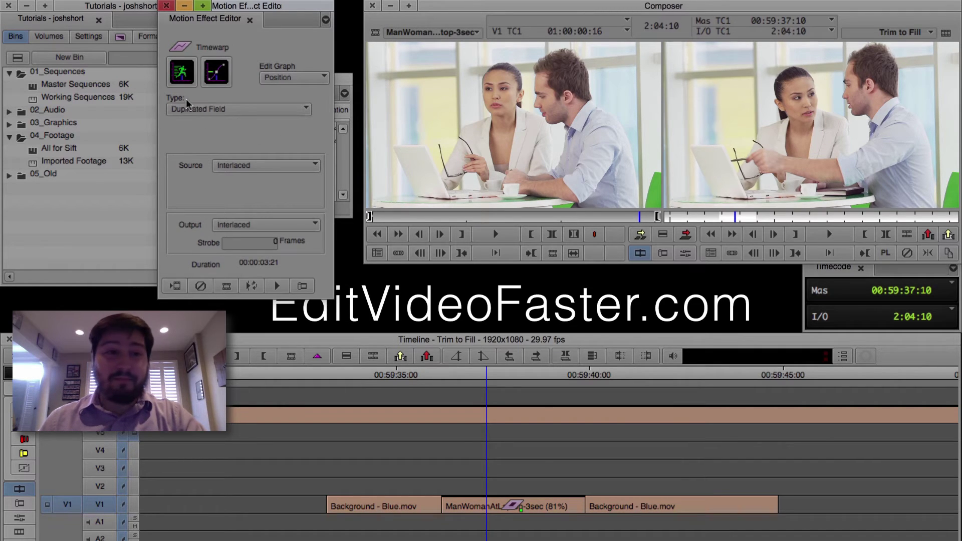
left_click(245, 110)
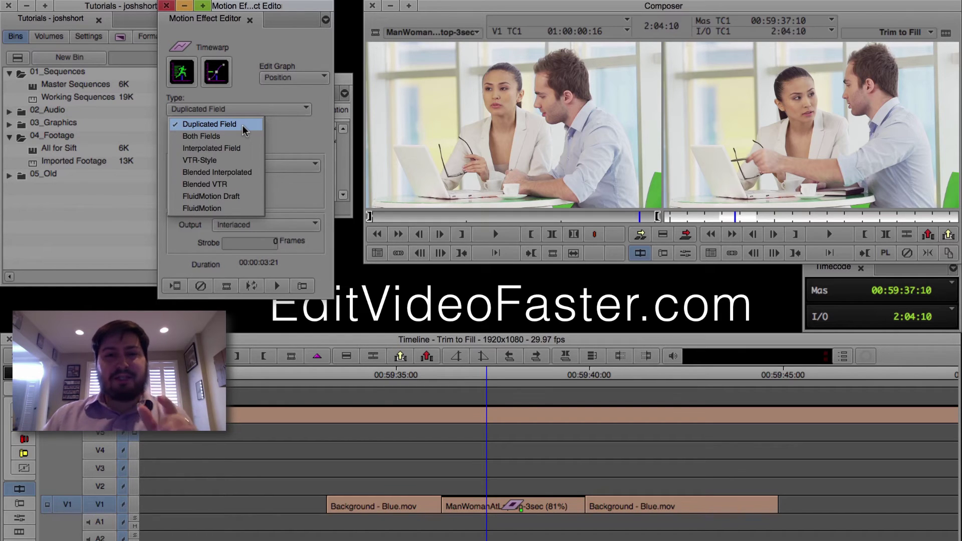
left_click(236, 207)
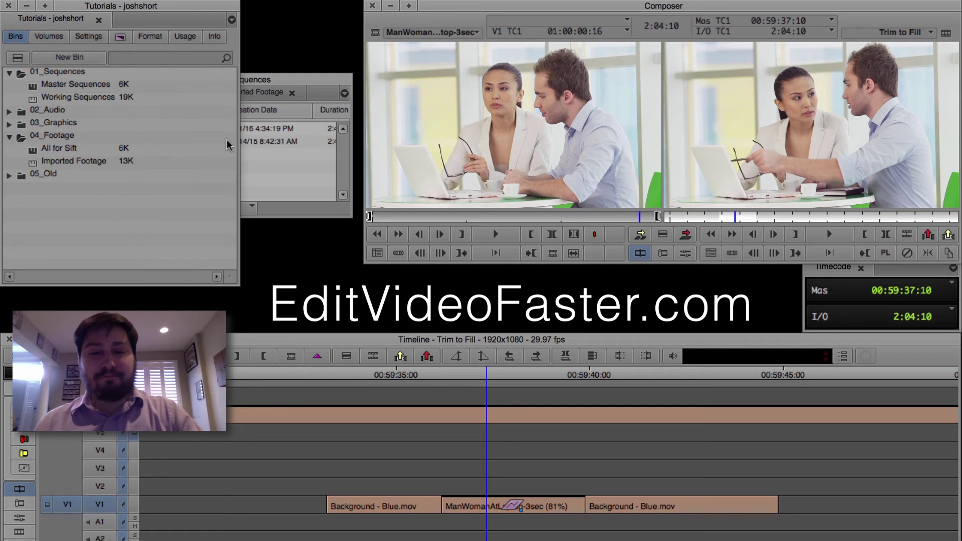
Step: Lift the retimed clip from V1 and overwrite the original ManWomanAtLaptop-3sec from the start of the emptied gap
left_click(508, 511)
key("t")
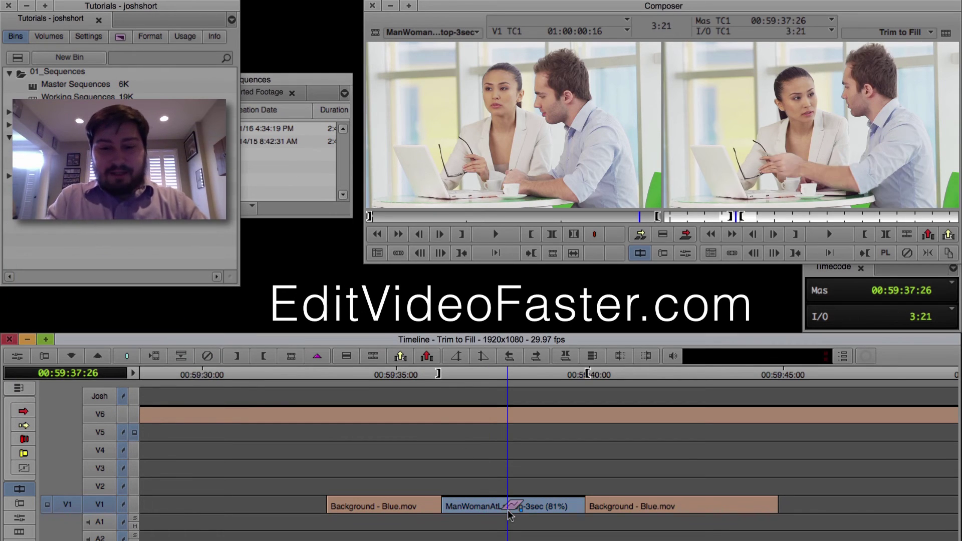
key("z")
key("b")
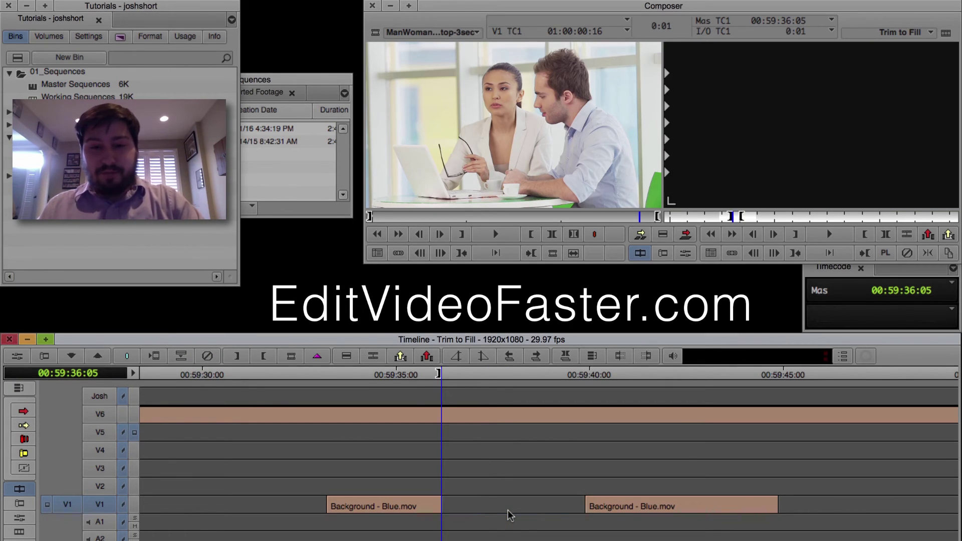
Step: Apply the Trim To Fill effect to the newly placed ManWomanAtLaptop-3sec clip on V1
left_click_drag(528, 508, 538, 508)
key("super+8")
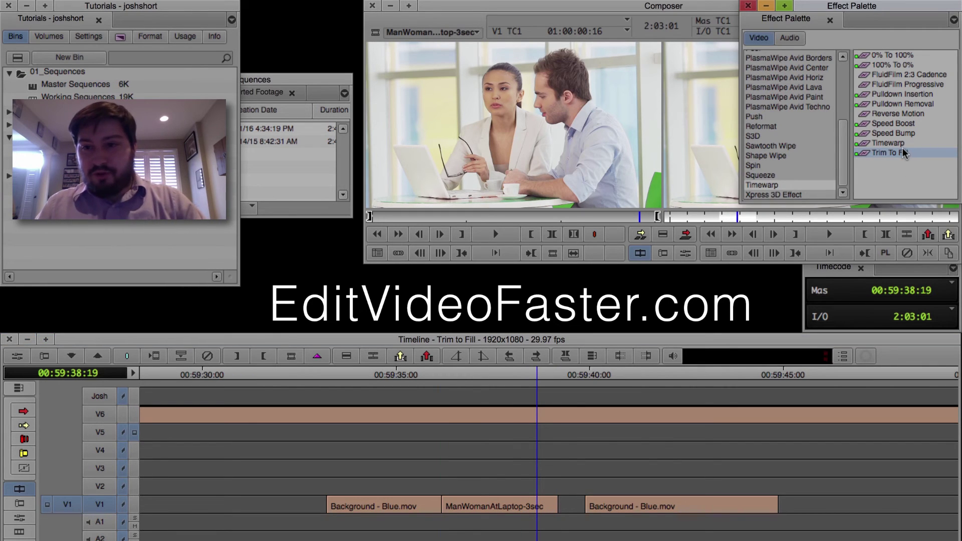
left_click_drag(902, 153, 532, 510)
Step: Trim the end of ManWomanAtLaptop-3sec earlier to shorten the clip and speed it up to 131%
left_click(556, 507)
key("u")
key("Escape")
key("Up")
key("Up")
key("Up")
key("ctrl+[")
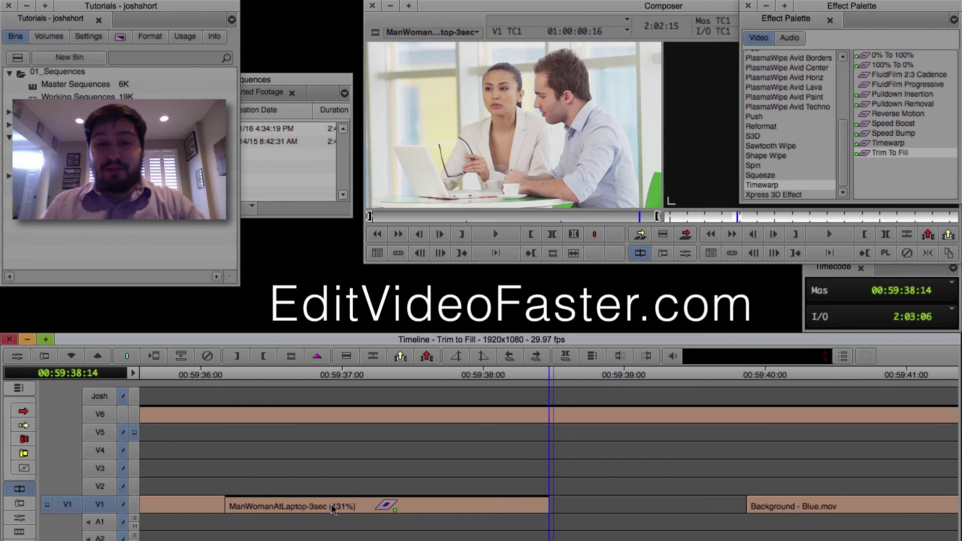
Step: Play the shortened ManWomanAtLaptop-3sec clip from near its start to check the faster motion
left_click_drag(253, 404, 237, 407)
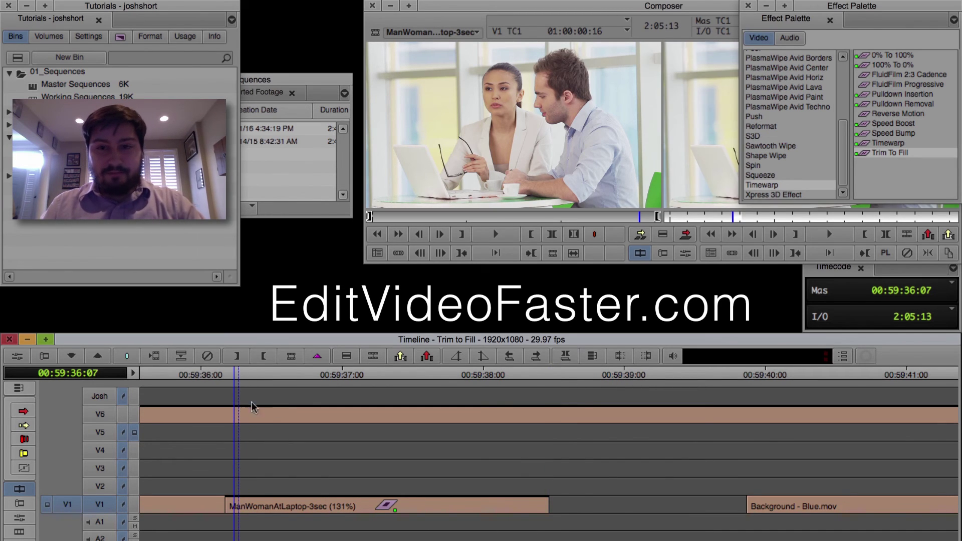
left_click(672, 8)
key("space")
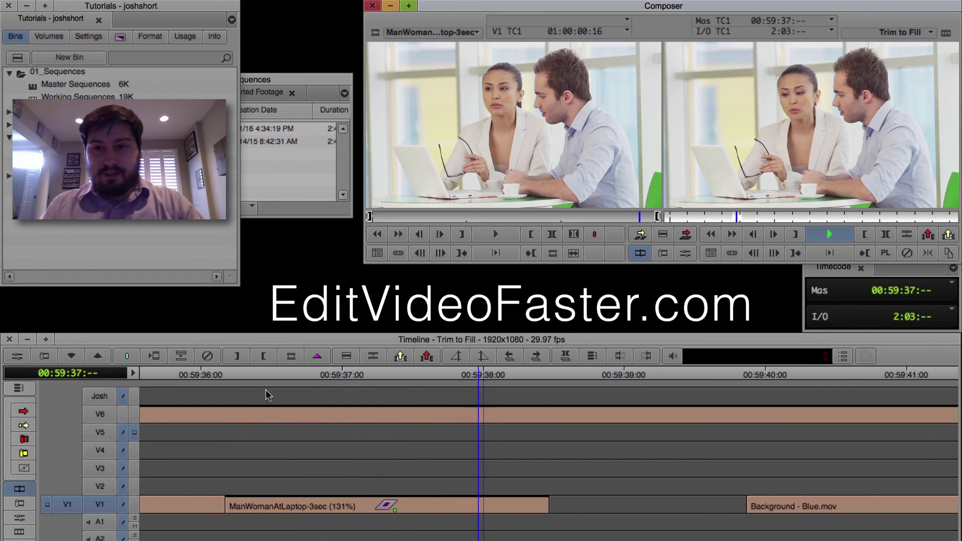
key("space")
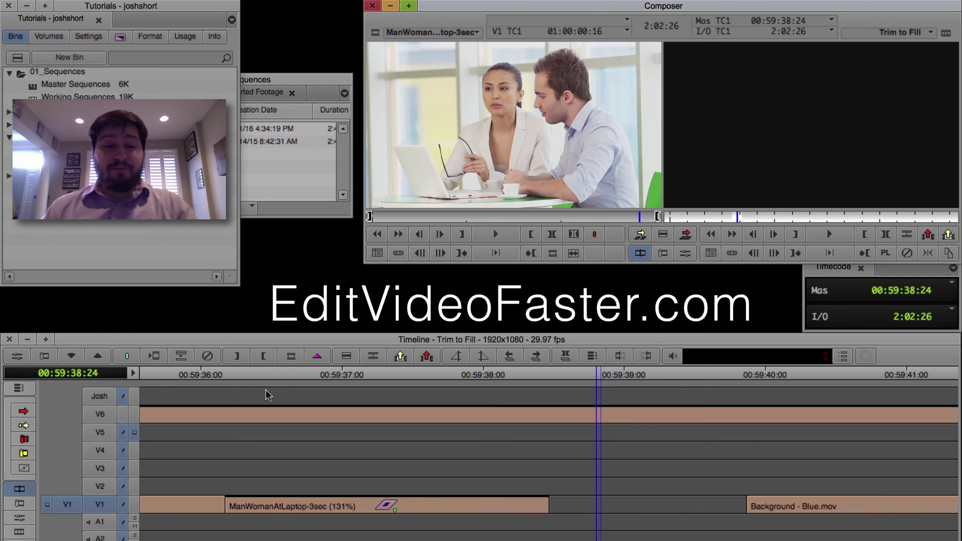
Step: Switch to Google Chrome
key("super+Tab")
key("super+Tab")
key("super+Tab")
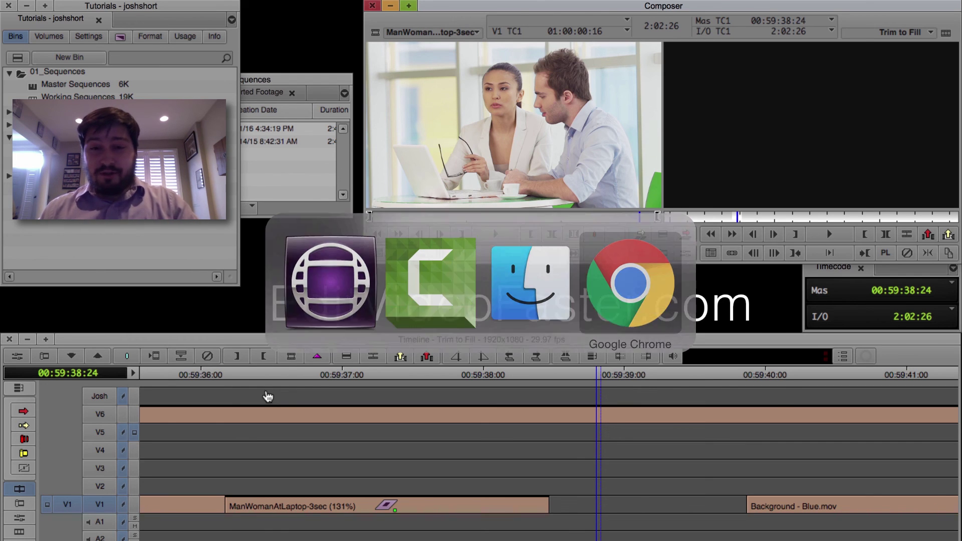